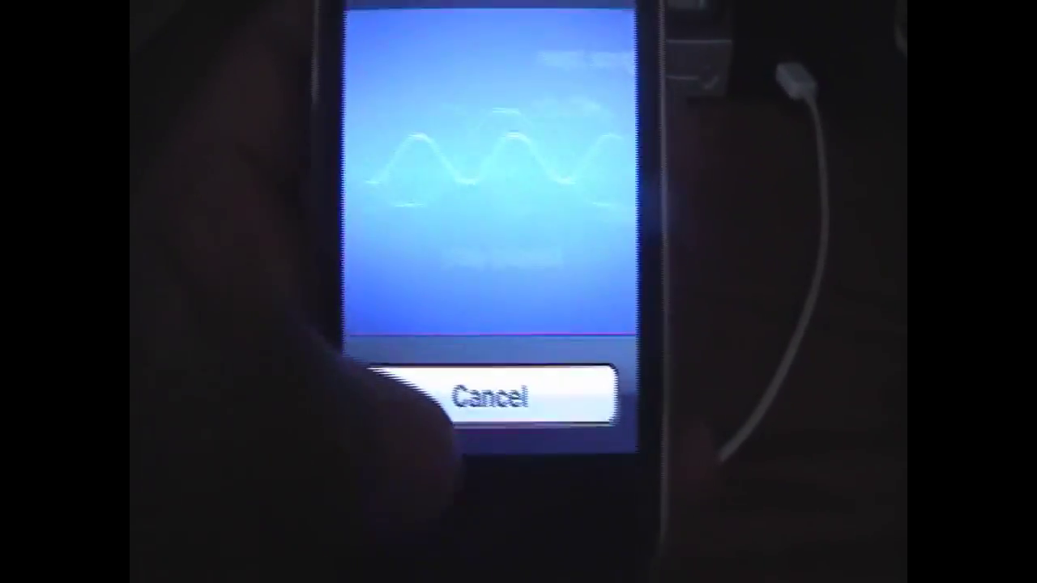
Cancel Voice Control on the iPod, then launch an app from the Jailbreak home-screen folder
{"action": "left_click", "coordinate": [506, 428]}
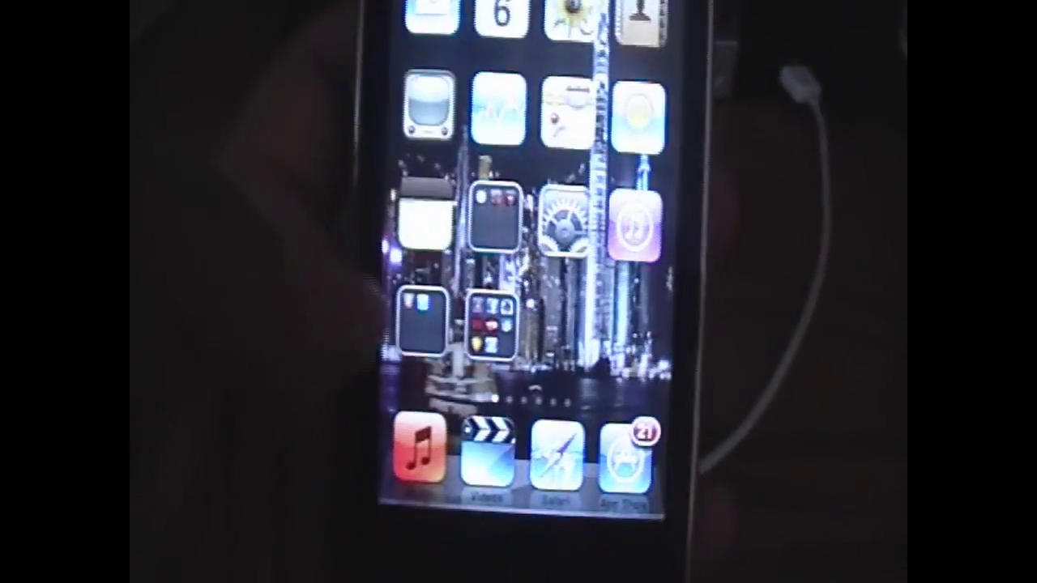
{"action": "left_click", "coordinate": [432, 354]}
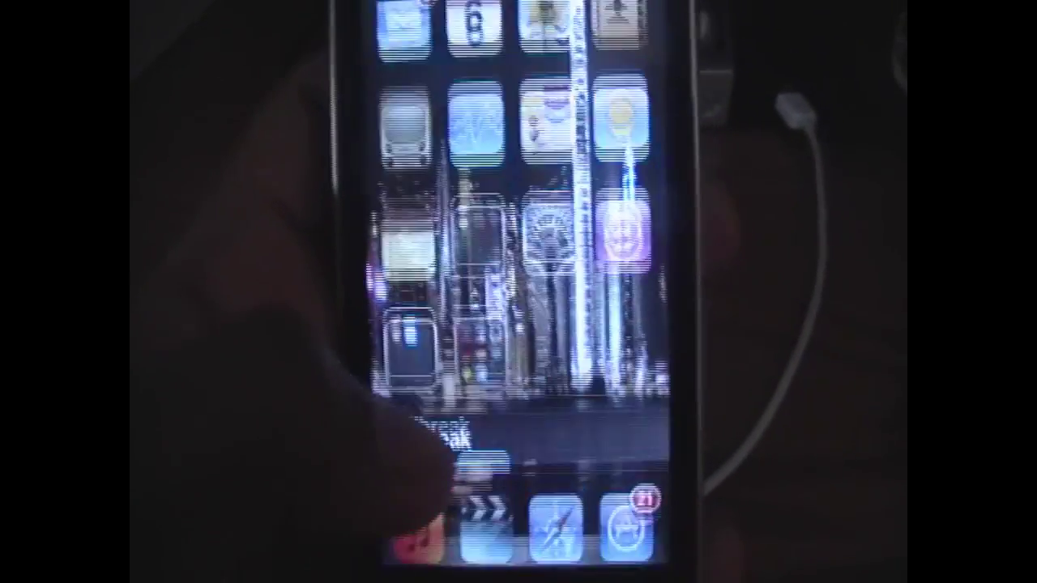
{"action": "left_click", "coordinate": [429, 462]}
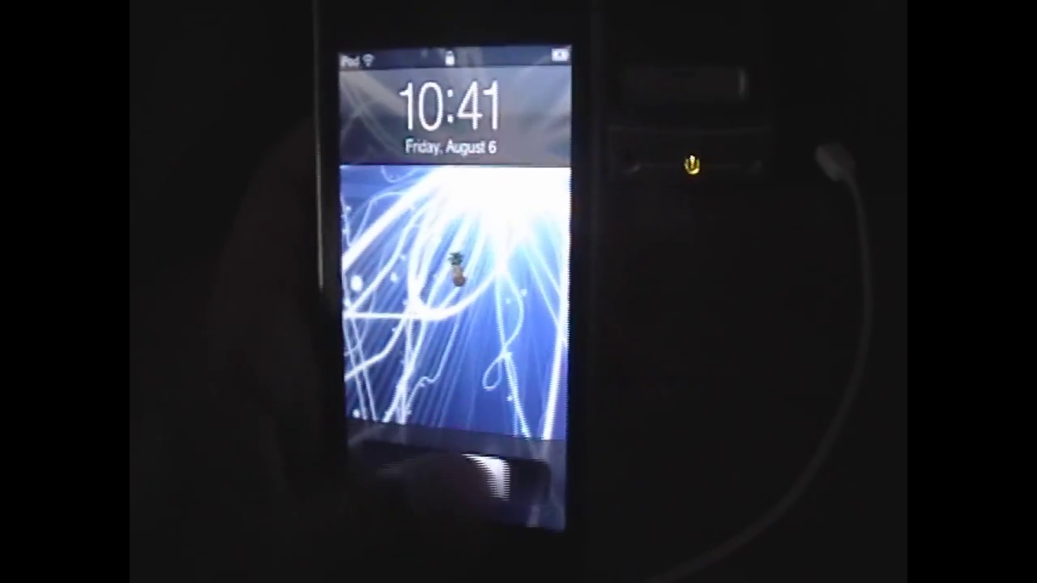
Unlock the iPod touch and cancel the green-themed Voice Control screen
{"action": "left_click_drag", "start_coordinate": [486, 474], "coordinate": [551, 474]}
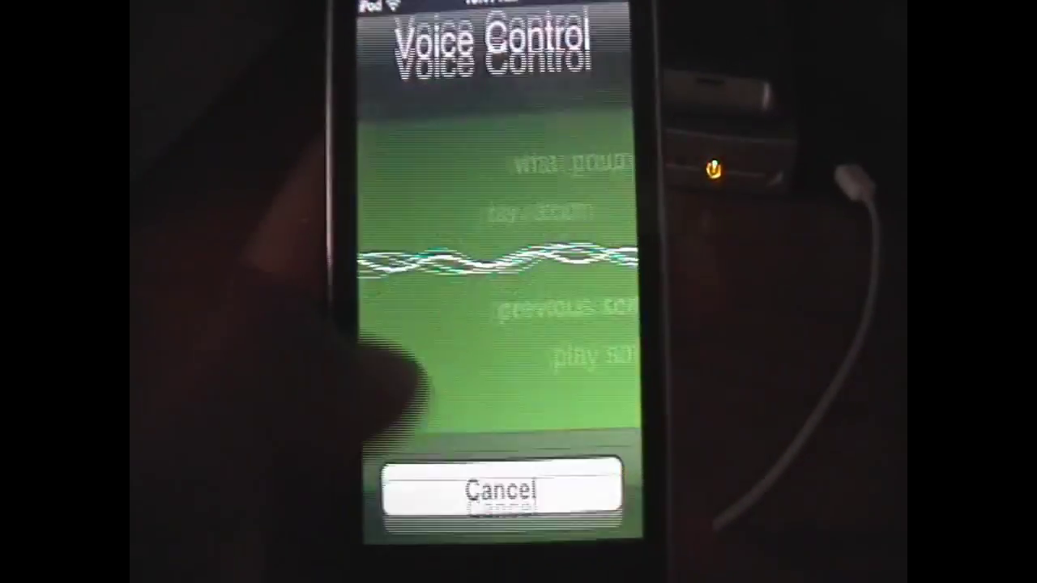
{"action": "left_click", "coordinate": [500, 490]}
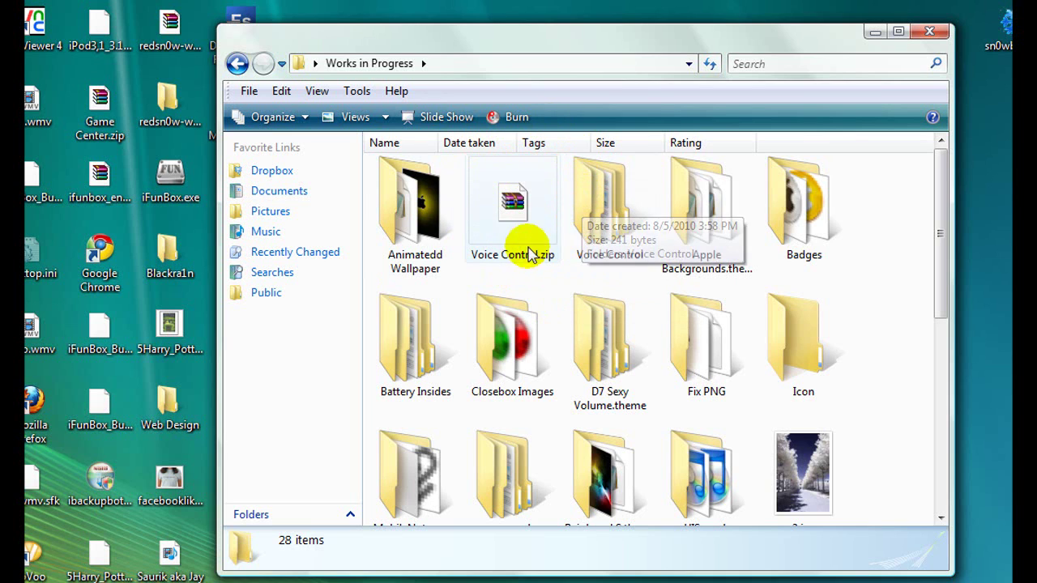
Extract Voice Control.zip into a Voice Control folder
{"action": "left_click", "coordinate": [511, 207]}
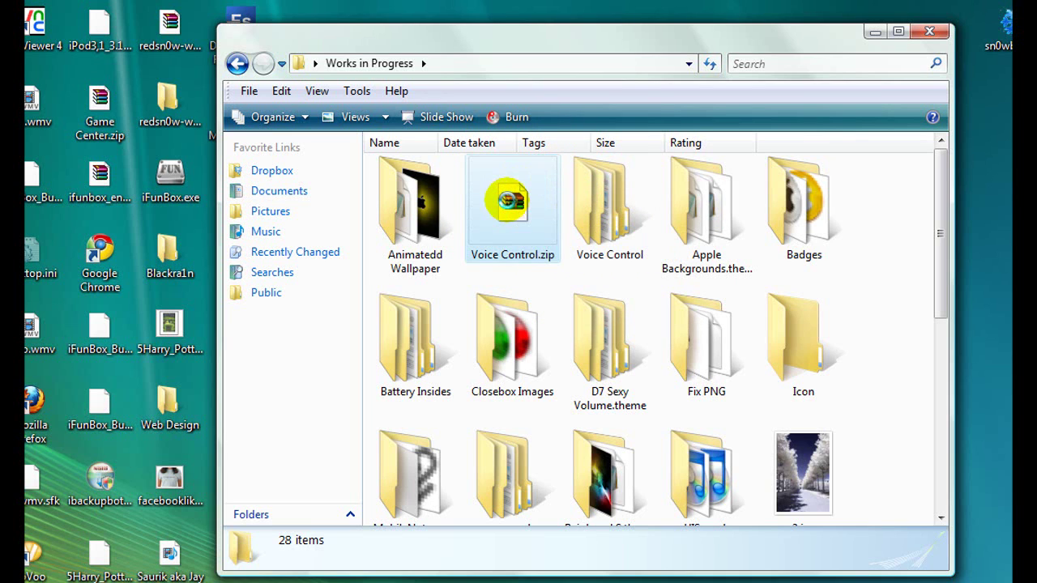
{"action": "right_click", "coordinate": [510, 204]}
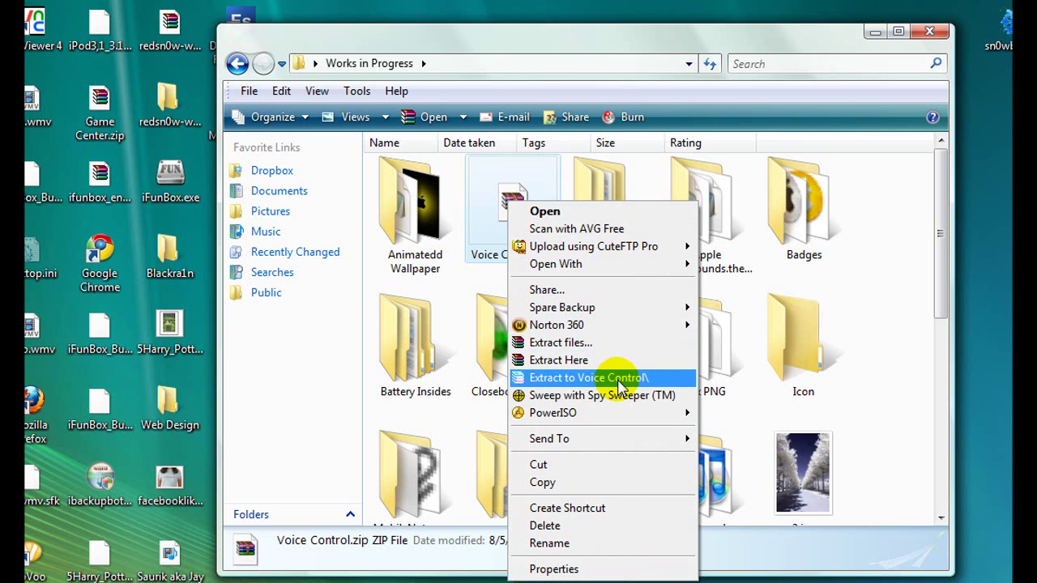
{"action": "left_click", "coordinate": [551, 40]}
Browse Voice Control > Folders > SpringBoard.app and select JibblerFadeLeft.png there
{"action": "left_click", "coordinate": [656, 223]}
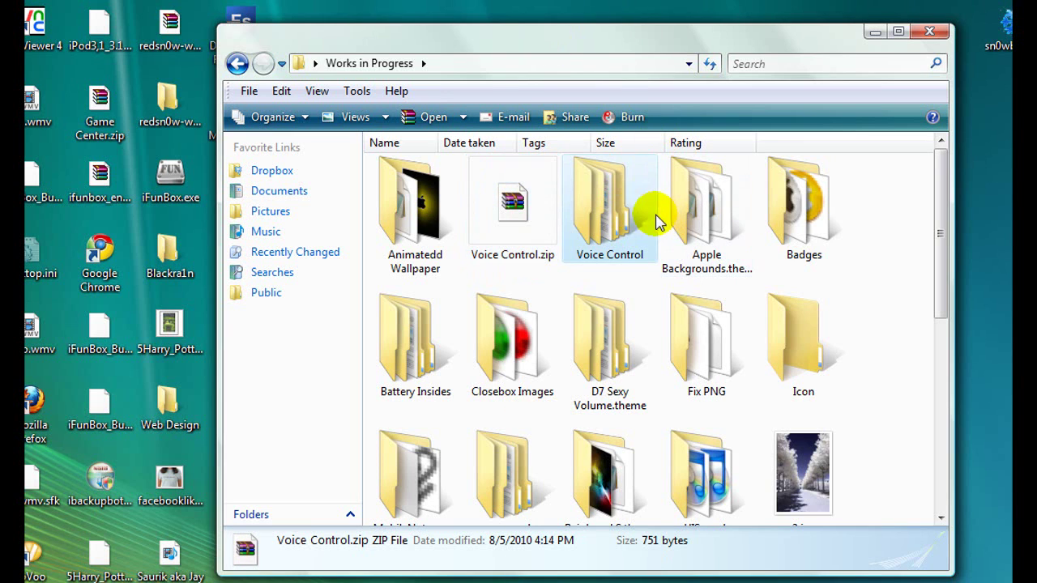
{"action": "double_click", "coordinate": [612, 205]}
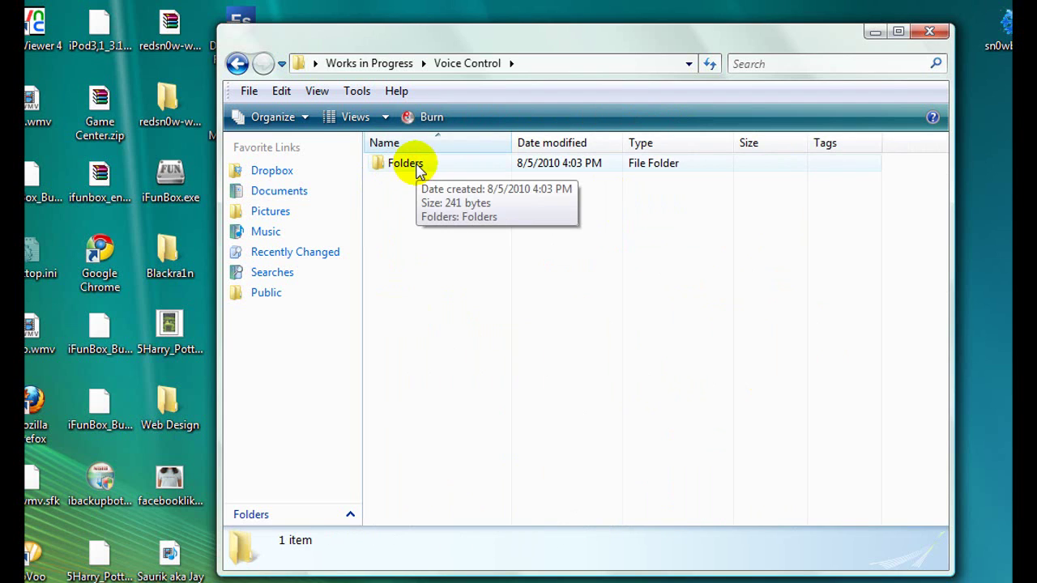
{"action": "double_click", "coordinate": [418, 166]}
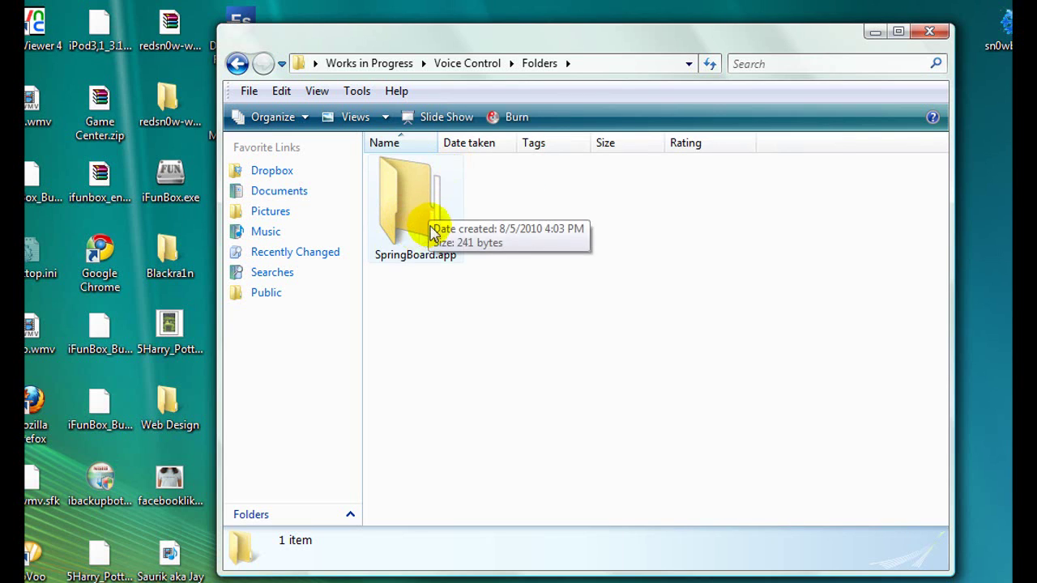
{"action": "double_click", "coordinate": [411, 196]}
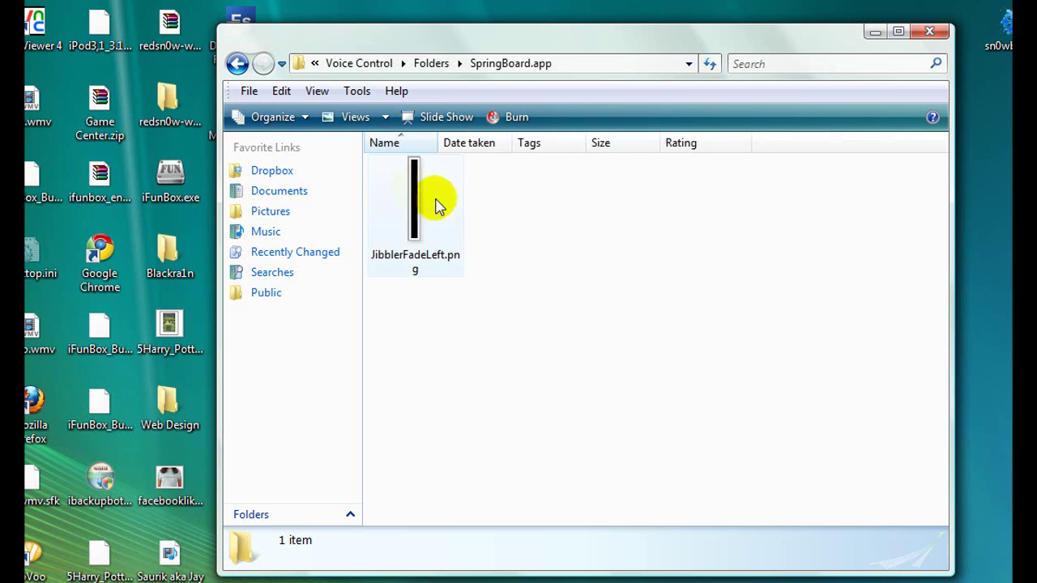
{"action": "mouse_move", "coordinate": [459, 269]}
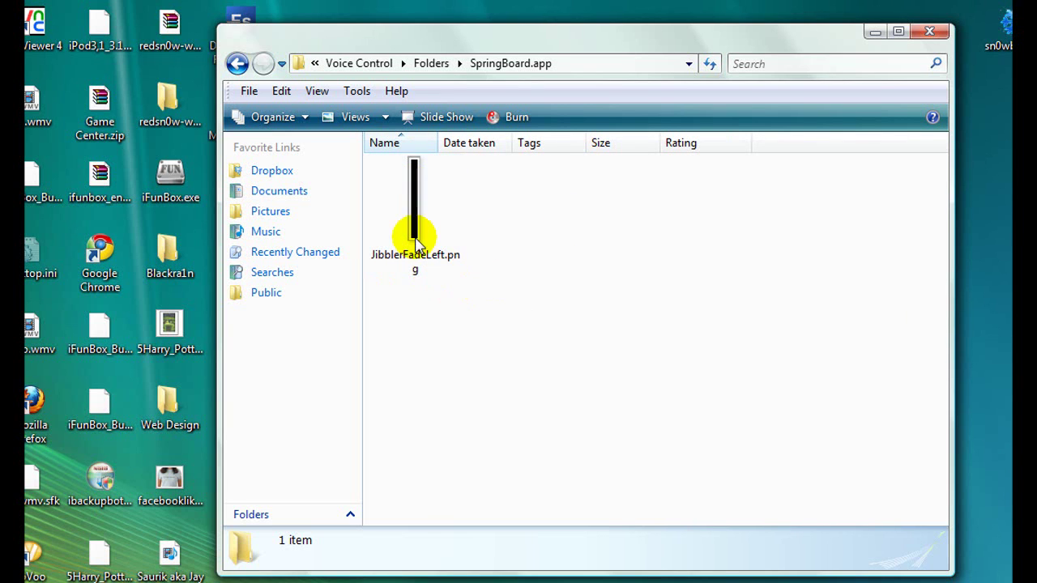
{"action": "left_click_drag", "start_coordinate": [473, 313], "coordinate": [422, 244]}
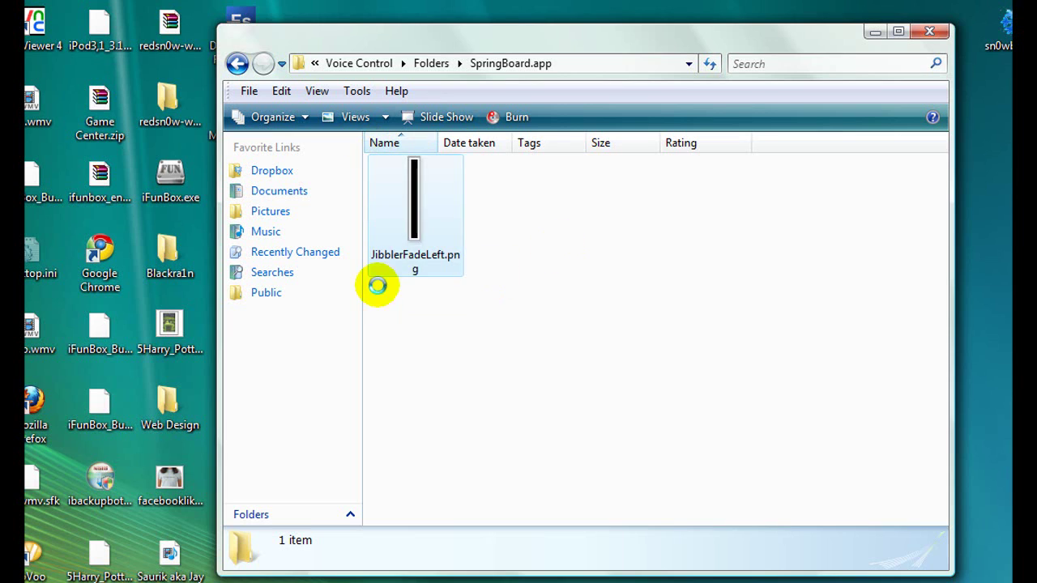
{"action": "left_click", "coordinate": [563, 282]}
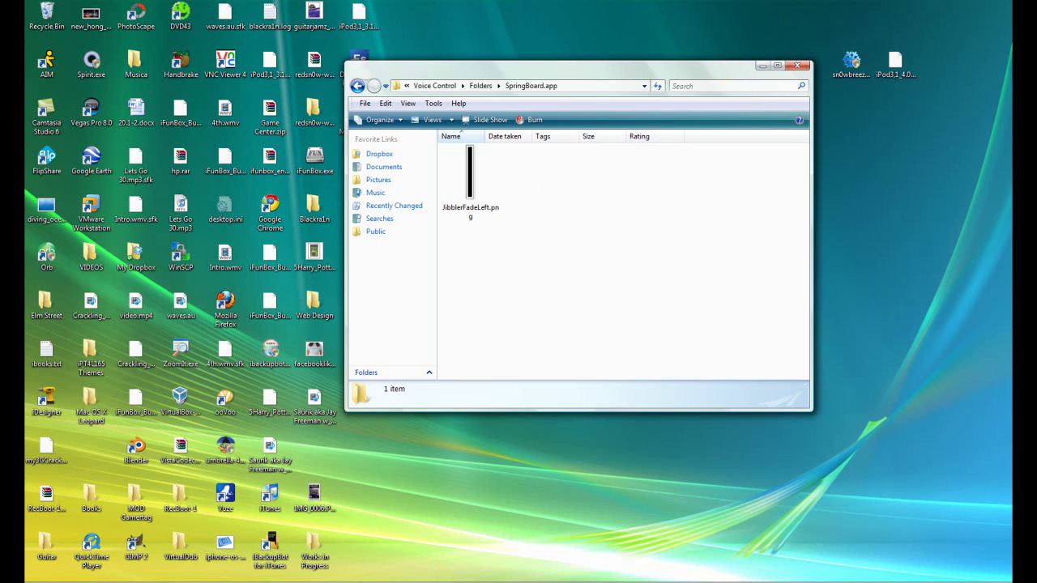
On the ThemeMyPhone page in Chrome, open the 3D wallpaper category
{"action": "left_click", "coordinate": [410, 551]}
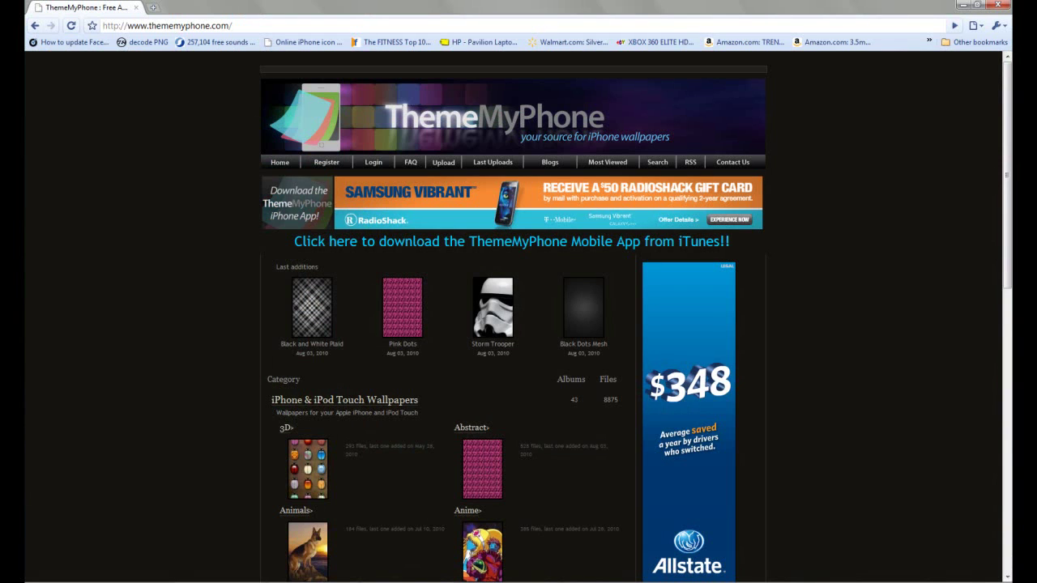
{"action": "scroll", "coordinate": [126, 387], "scroll_direction": "down", "scroll_amount": 3}
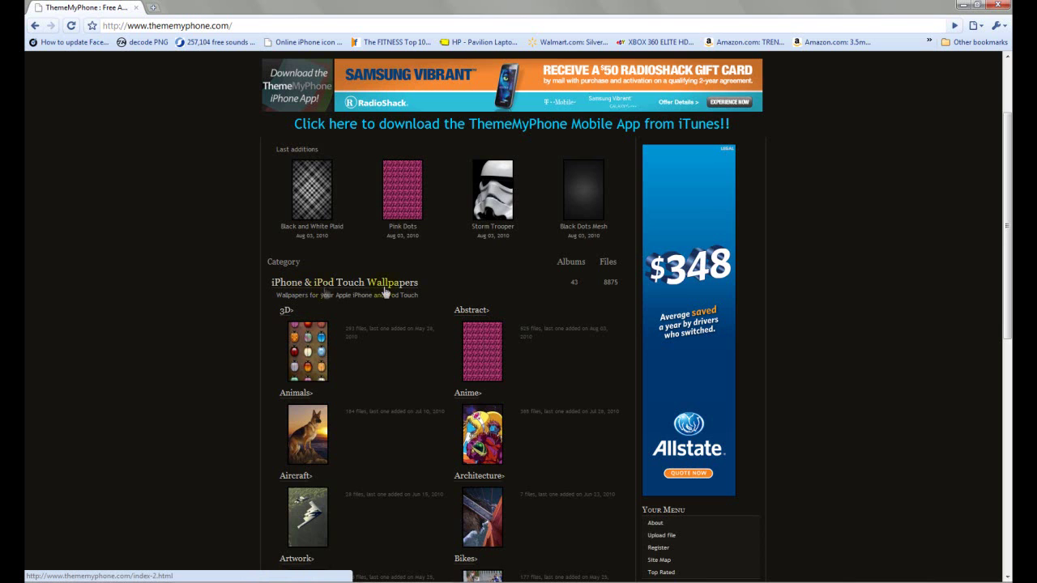
{"action": "scroll", "coordinate": [163, 430], "scroll_direction": "down", "scroll_amount": 3}
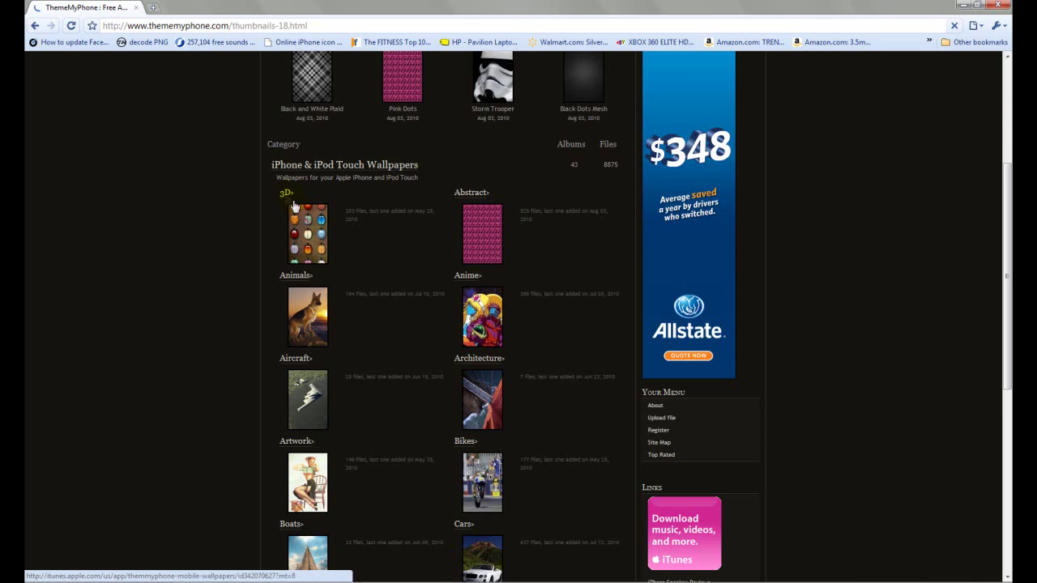
{"action": "left_click", "coordinate": [286, 194]}
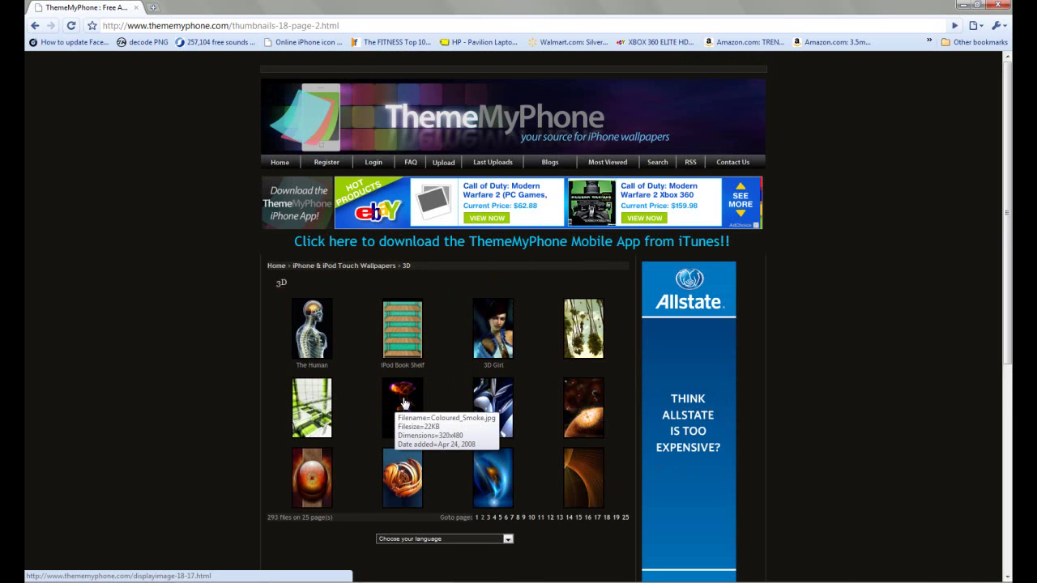
Open the Coloured Smoke wallpaper page and start saving its image
{"action": "left_click", "coordinate": [403, 403]}
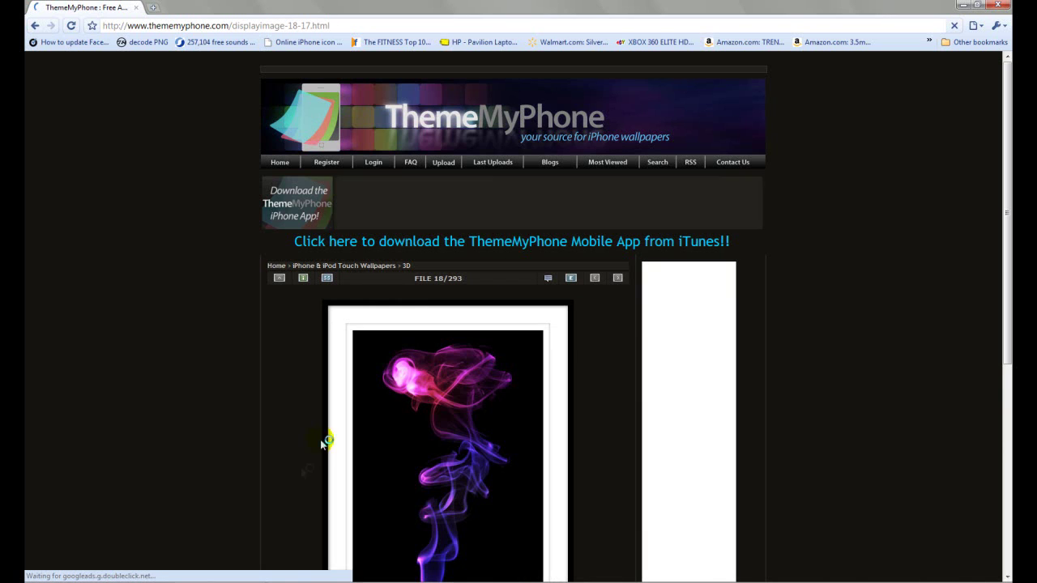
{"action": "scroll", "coordinate": [204, 484], "scroll_direction": "down", "scroll_amount": 2}
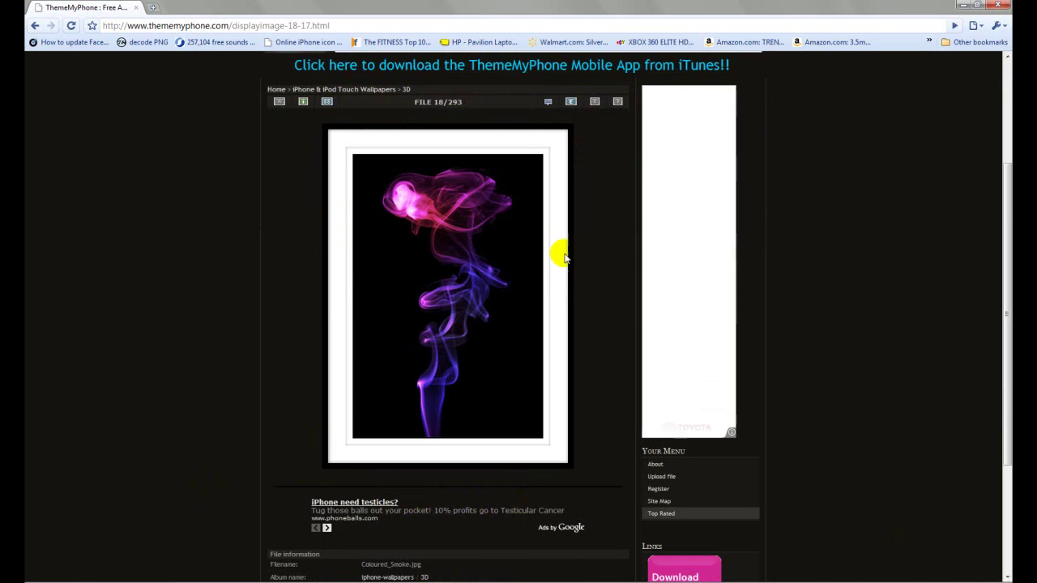
{"action": "right_click", "coordinate": [413, 231]}
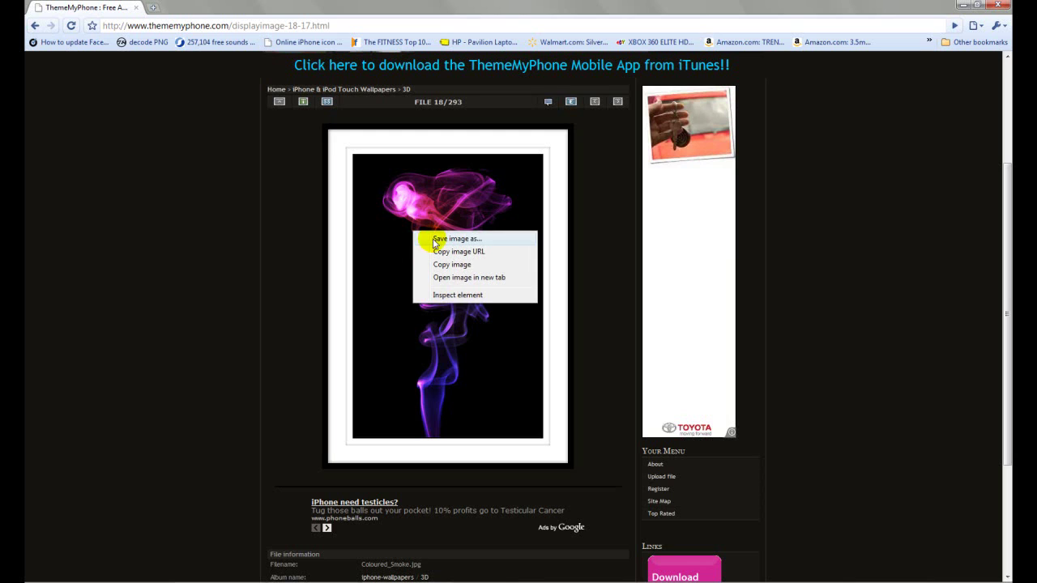
{"action": "left_click", "coordinate": [429, 240]}
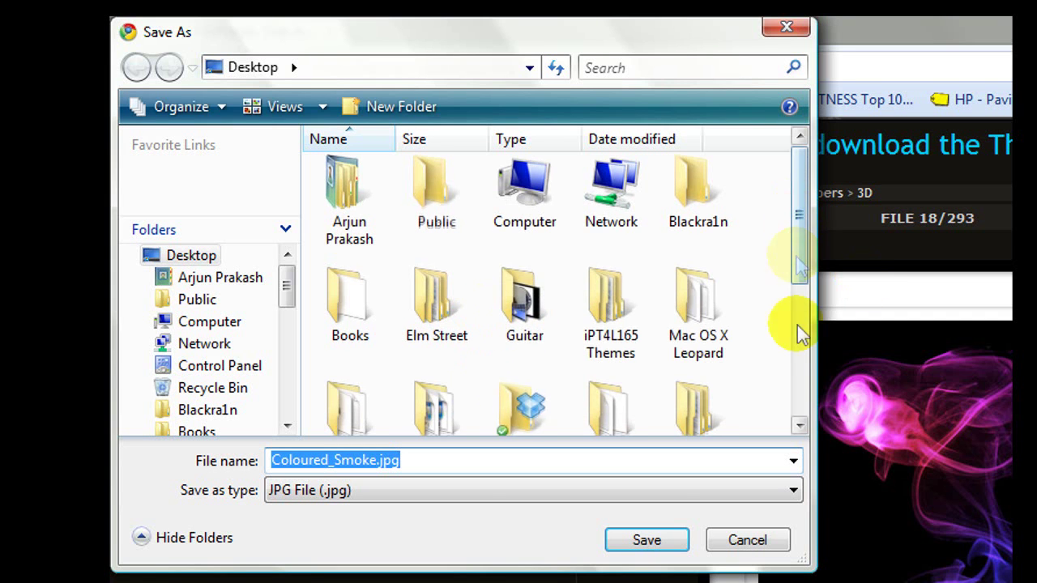
Set the save location to Works in Progress > Voice Control > Folders > SpringBoard.app
{"action": "scroll", "coordinate": [799, 340], "scroll_direction": "down", "scroll_amount": 5}
{"action": "double_click", "coordinate": [608, 255]}
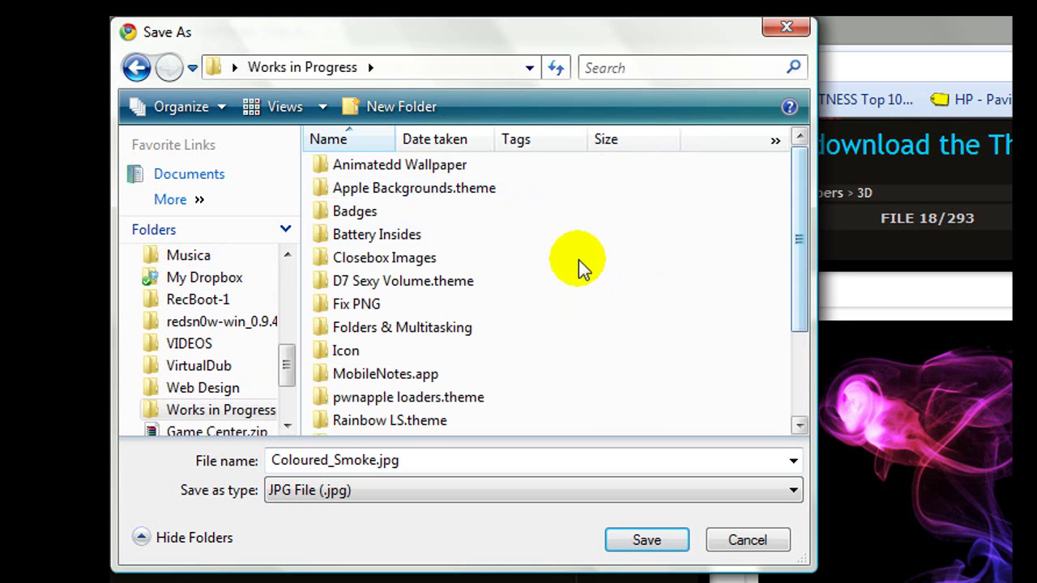
{"action": "left_click_drag", "start_coordinate": [799, 243], "coordinate": [799, 324]}
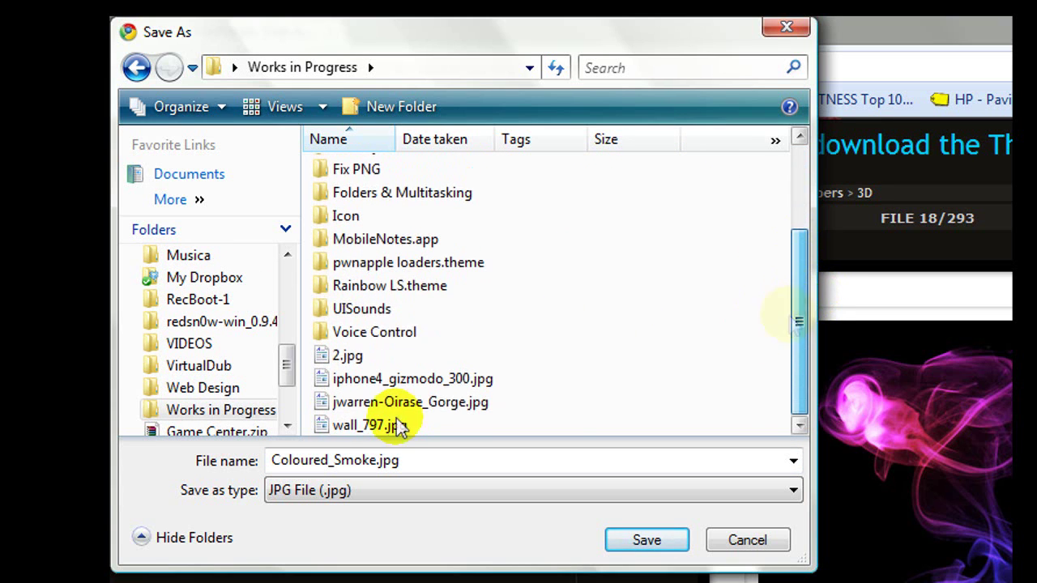
{"action": "double_click", "coordinate": [397, 332]}
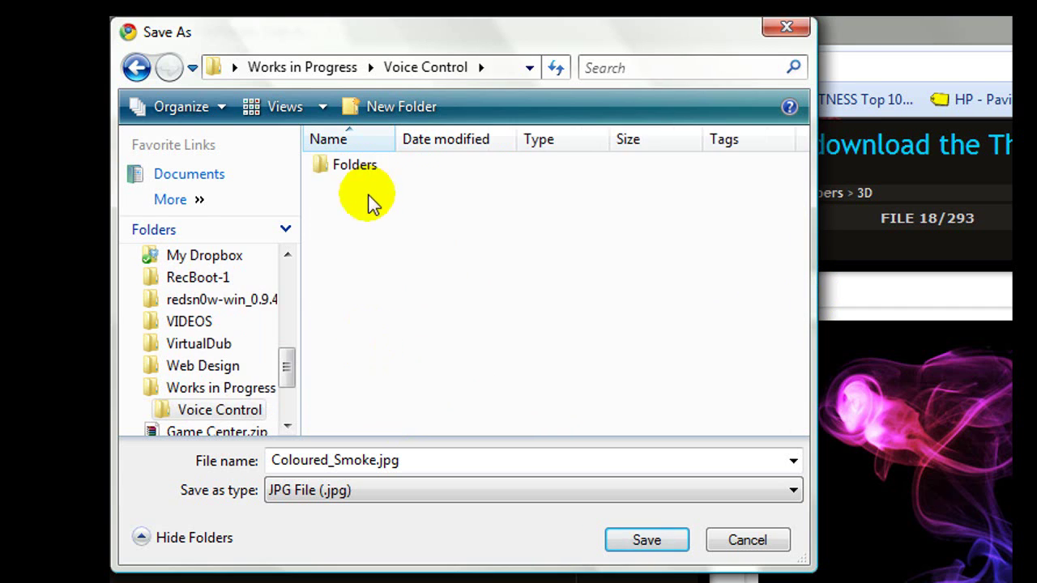
{"action": "left_click", "coordinate": [361, 168]}
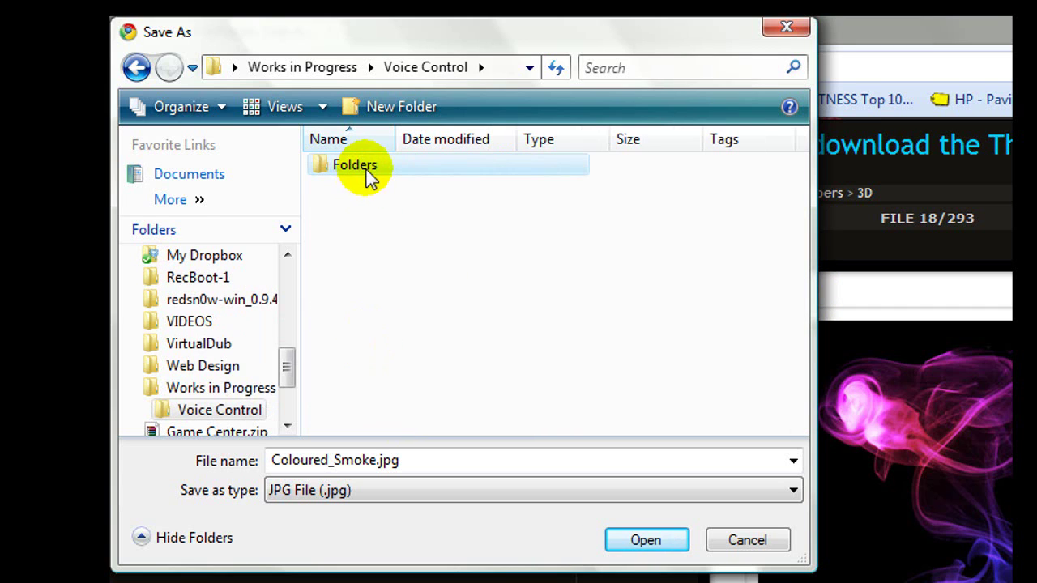
{"action": "double_click", "coordinate": [366, 172]}
{"action": "left_click", "coordinate": [350, 195]}
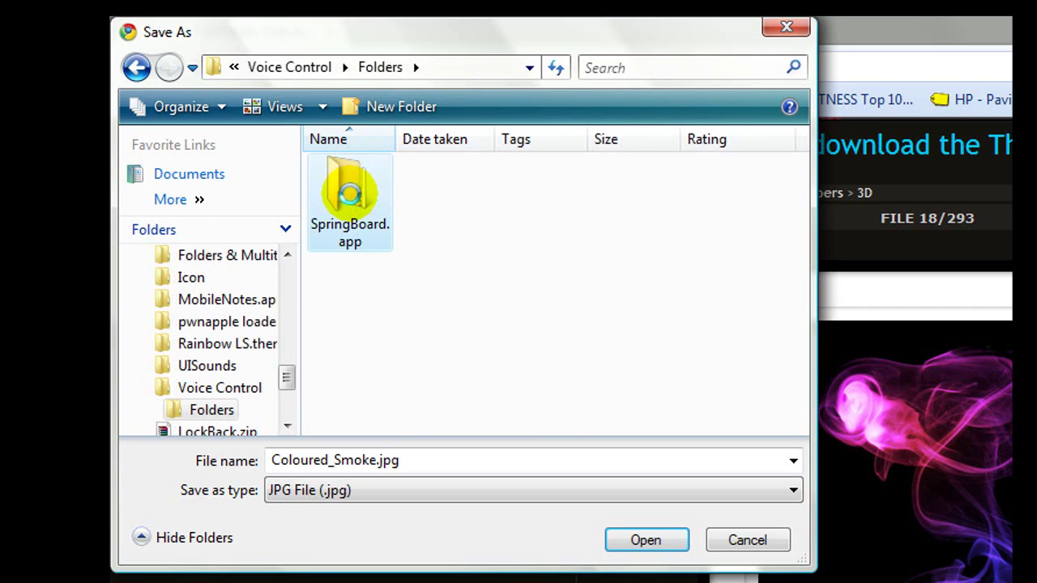
{"action": "double_click", "coordinate": [350, 195]}
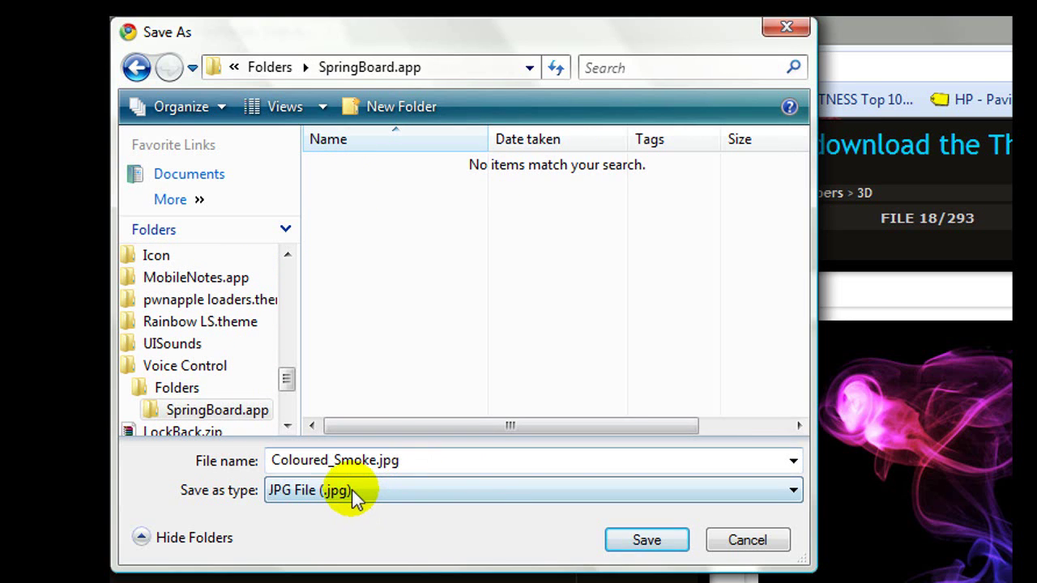
Save the image as JibblerBackground.png with Save as type set to All Files
{"action": "left_click", "coordinate": [296, 496]}
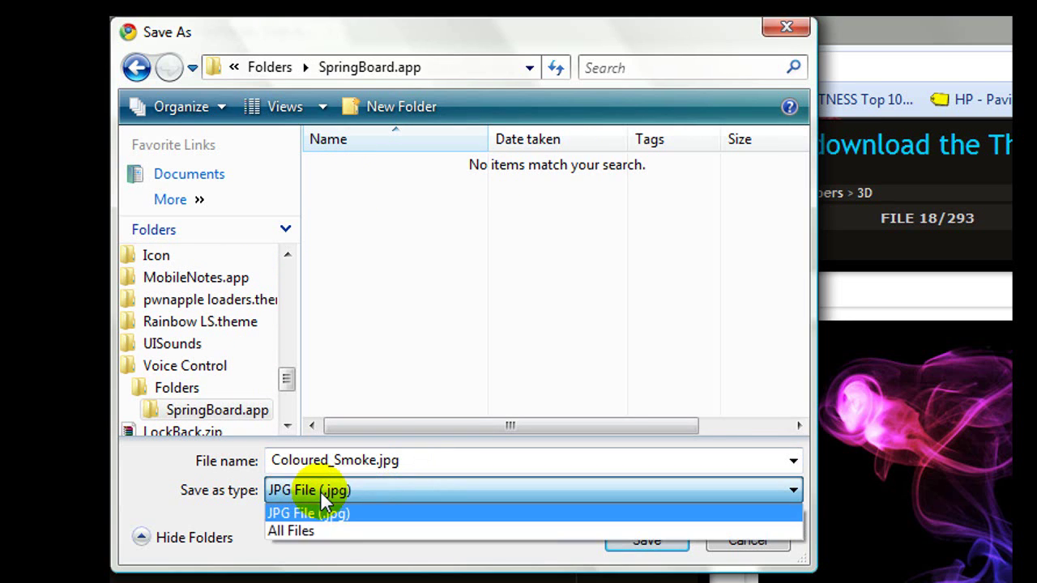
{"action": "left_click", "coordinate": [330, 531]}
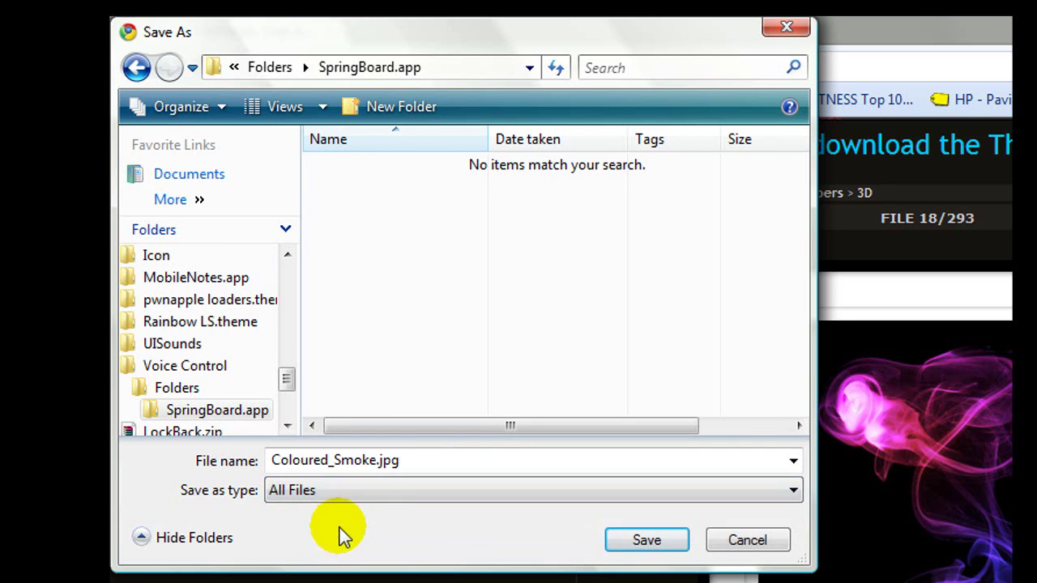
{"action": "double_click", "coordinate": [423, 462]}
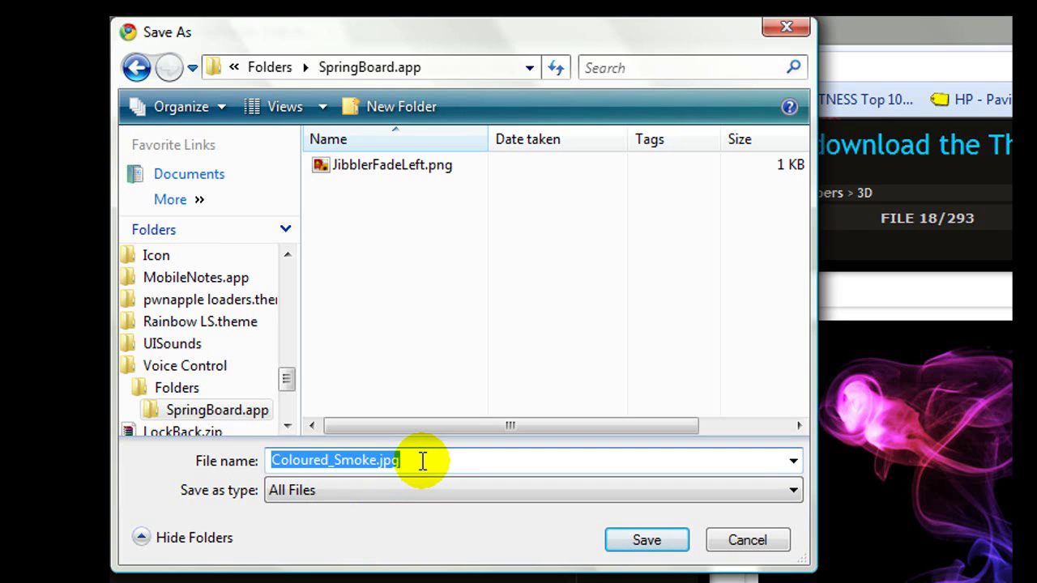
{"action": "type", "text": "Ji"}
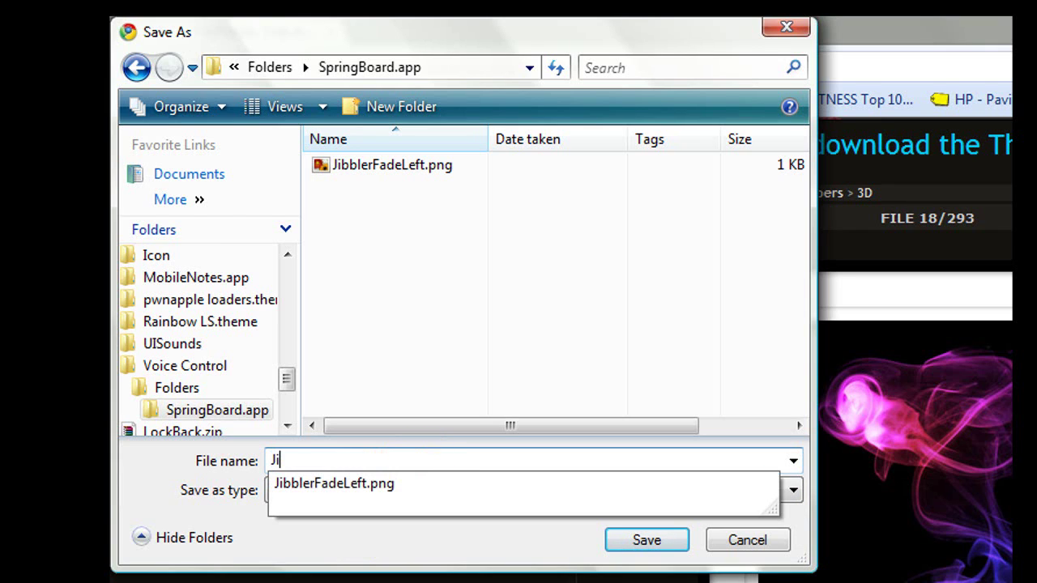
{"action": "type", "text": "bbler"}
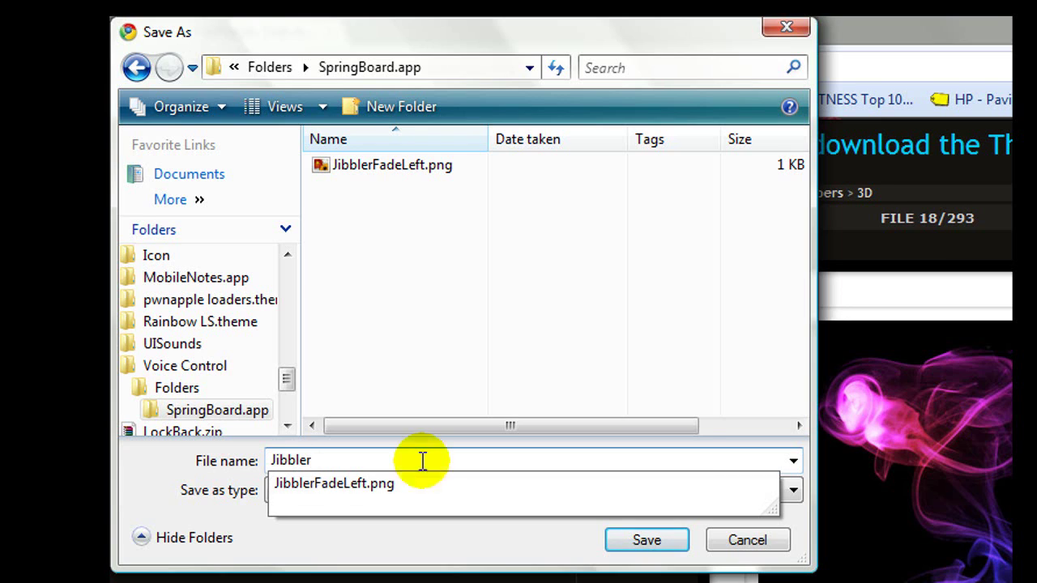
{"action": "type", "text": "Background.png"}
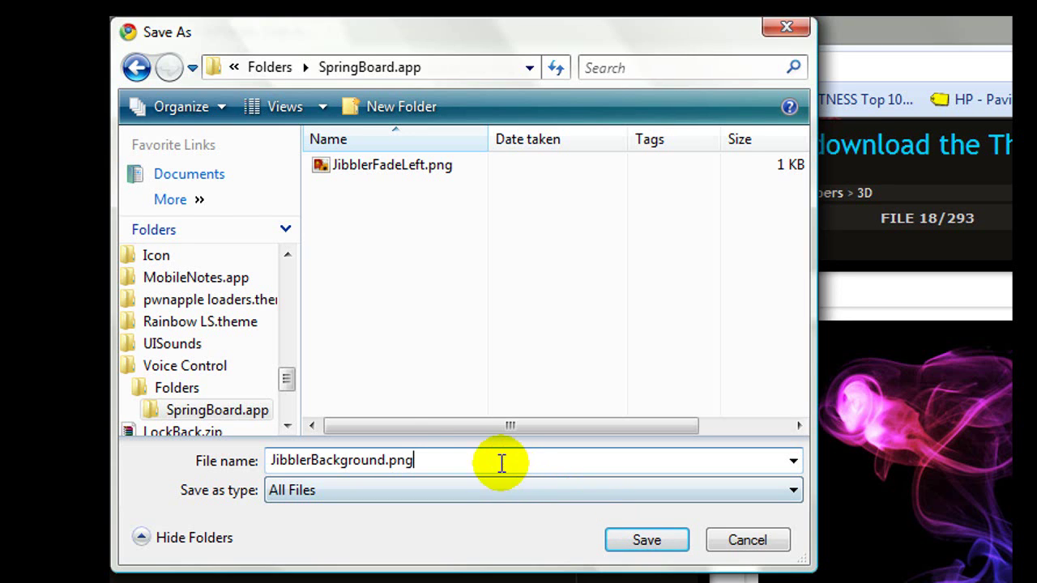
{"action": "left_click_drag", "start_coordinate": [271, 459], "coordinate": [447, 463]}
{"action": "left_click", "coordinate": [454, 462]}
{"action": "left_click", "coordinate": [640, 541]}
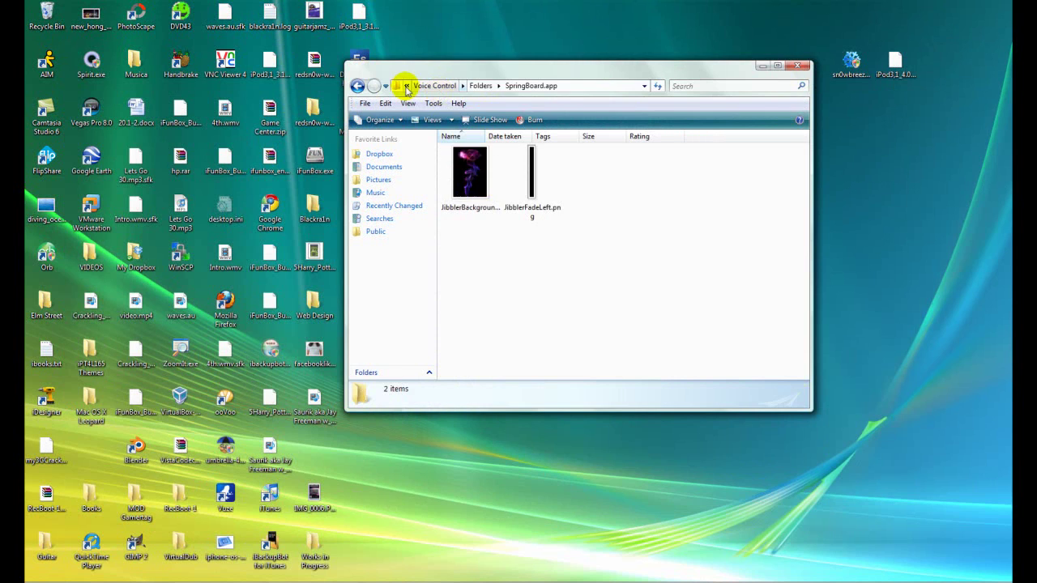
Go up to the Works in Progress folder and move Explorer to the upper right
{"action": "left_click", "coordinate": [407, 86]}
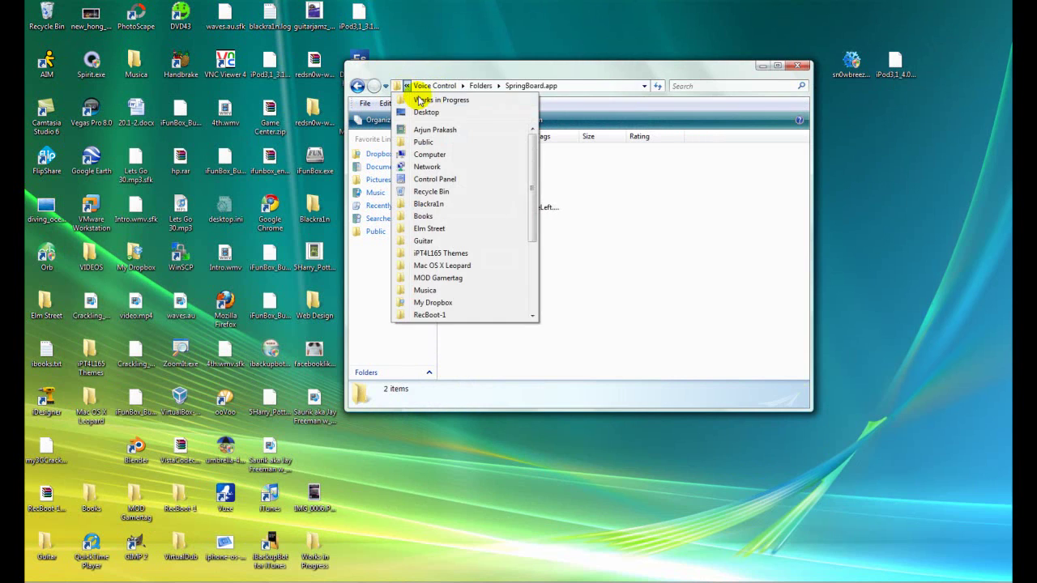
{"action": "left_click", "coordinate": [429, 101]}
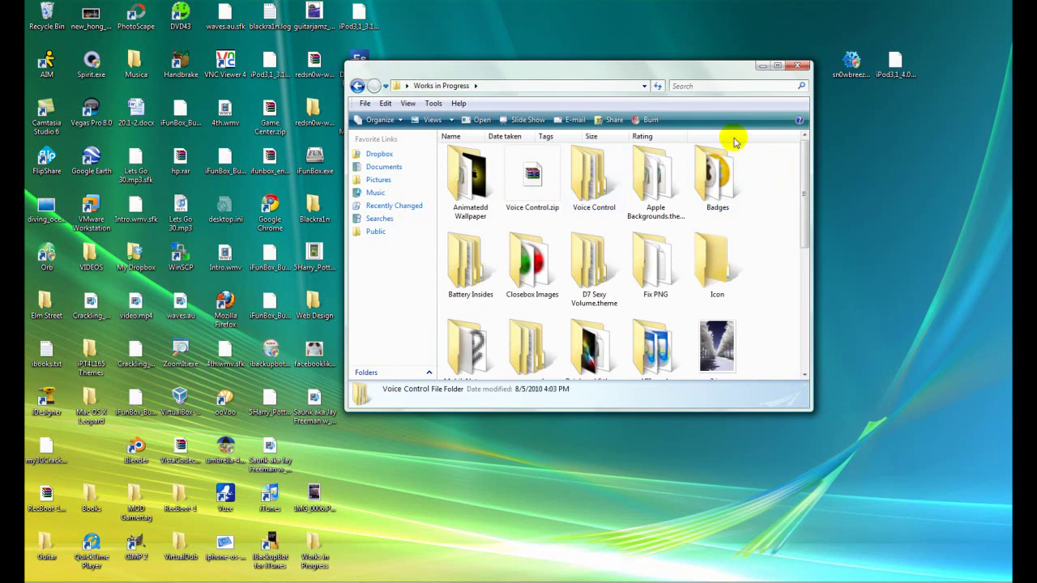
{"action": "left_click_drag", "start_coordinate": [537, 70], "coordinate": [734, 13]}
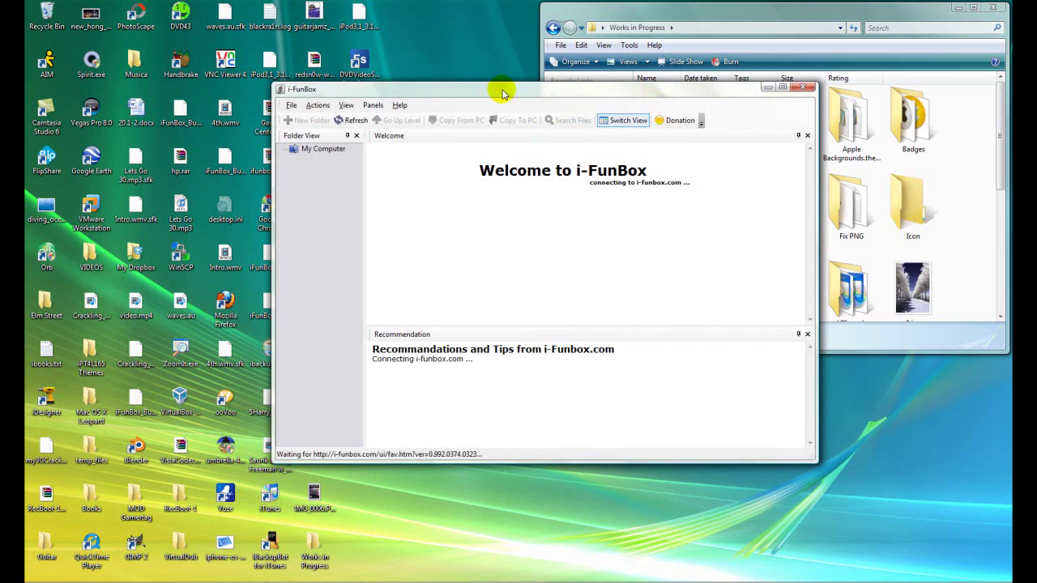
Arrange i-FunBox and Explorer side by side and show the connected iPod's contents
{"action": "left_click_drag", "start_coordinate": [502, 94], "coordinate": [240, 5]}
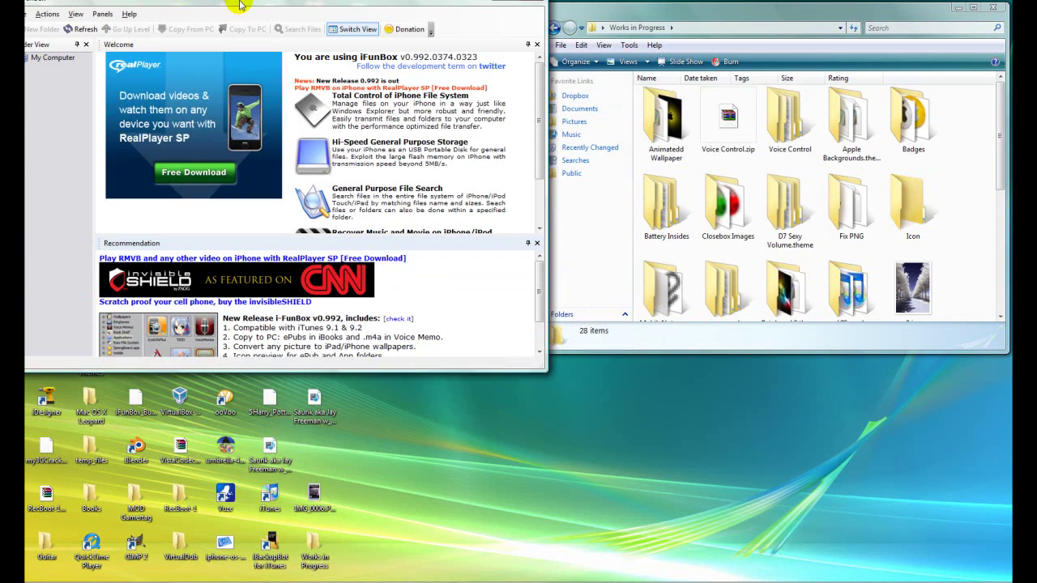
{"action": "left_click_drag", "start_coordinate": [669, 14], "coordinate": [691, 19]}
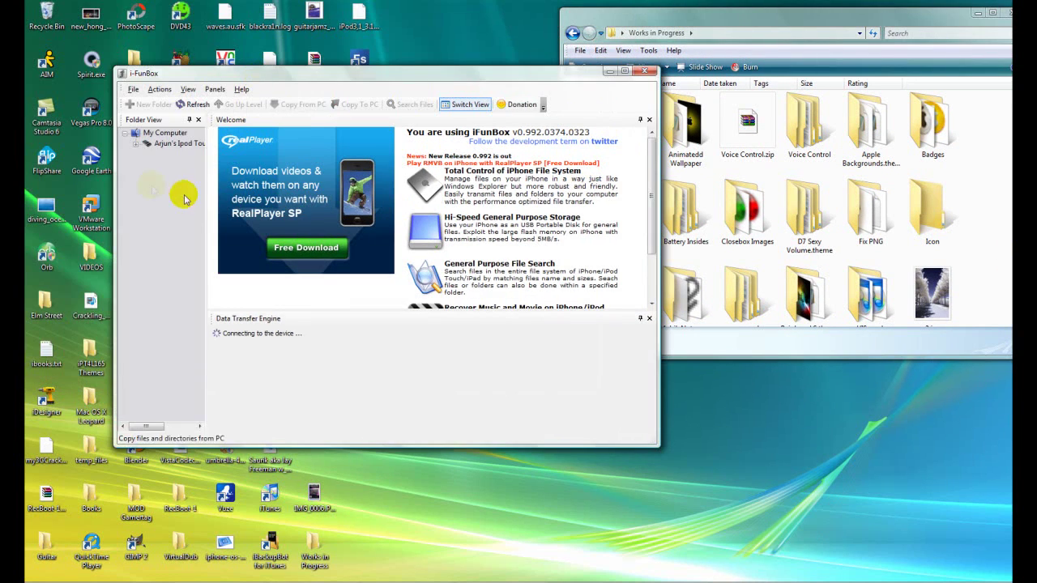
{"action": "left_click", "coordinate": [165, 144]}
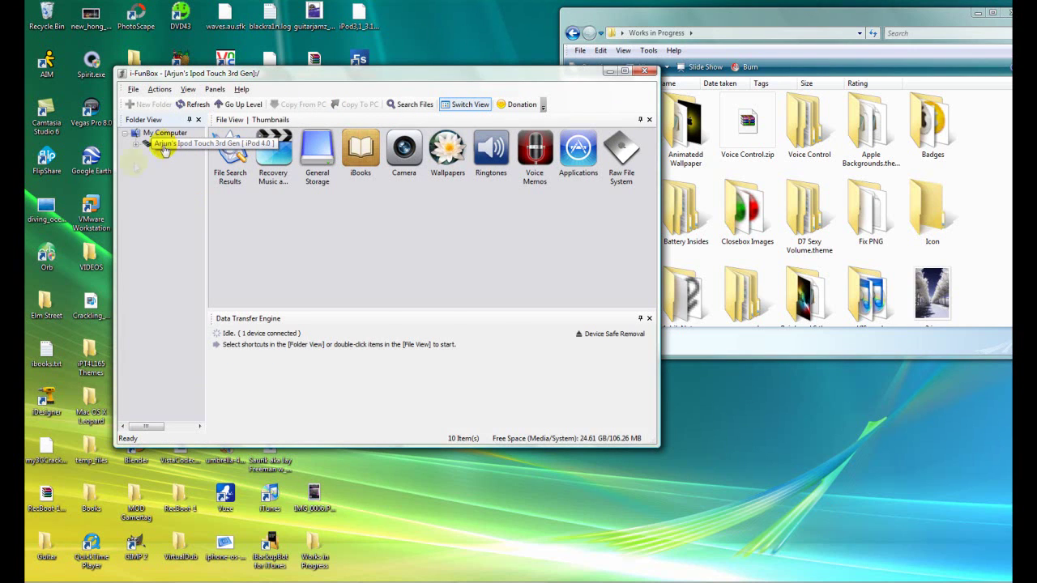
Copy Voice Control into the iPod's /var/stash/Themes.D2J9IA folder, then close i-FunBox
{"action": "double_click", "coordinate": [624, 151]}
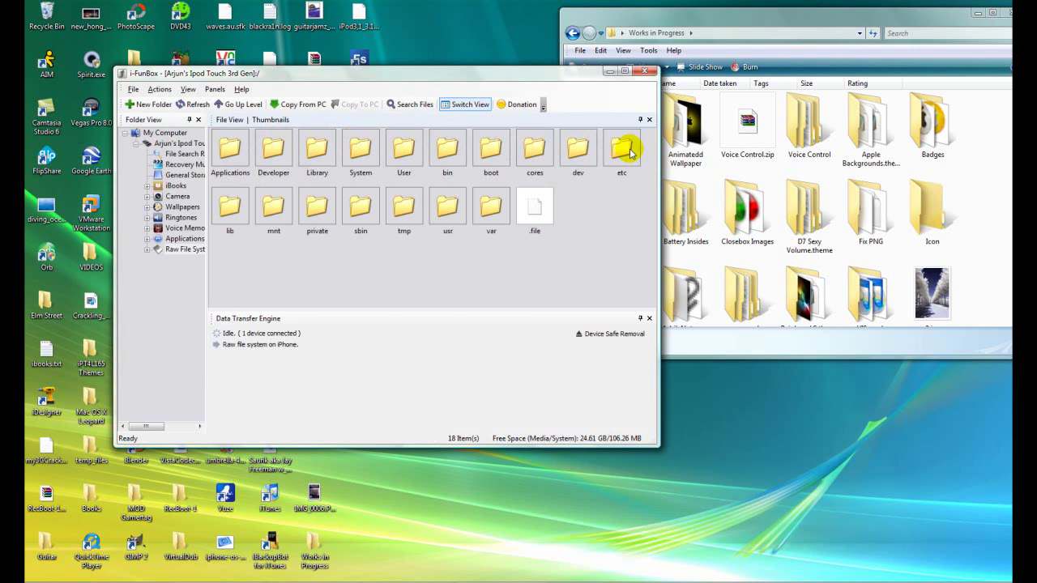
{"action": "double_click", "coordinate": [489, 207]}
{"action": "double_click", "coordinate": [318, 268]}
{"action": "double_click", "coordinate": [318, 162]}
{"action": "left_click_drag", "start_coordinate": [809, 119], "coordinate": [486, 241]}
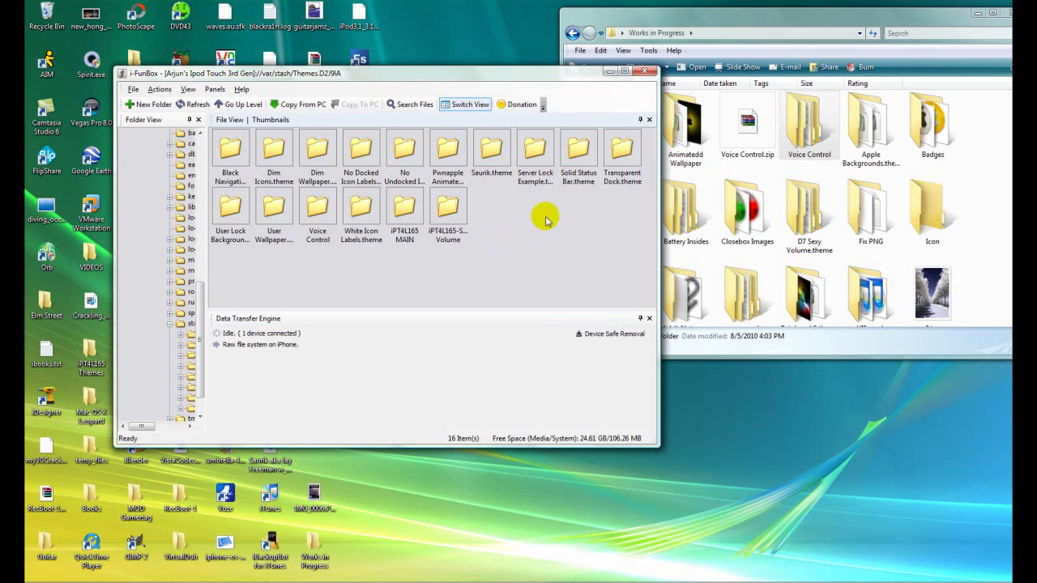
{"action": "left_click", "coordinate": [645, 72]}
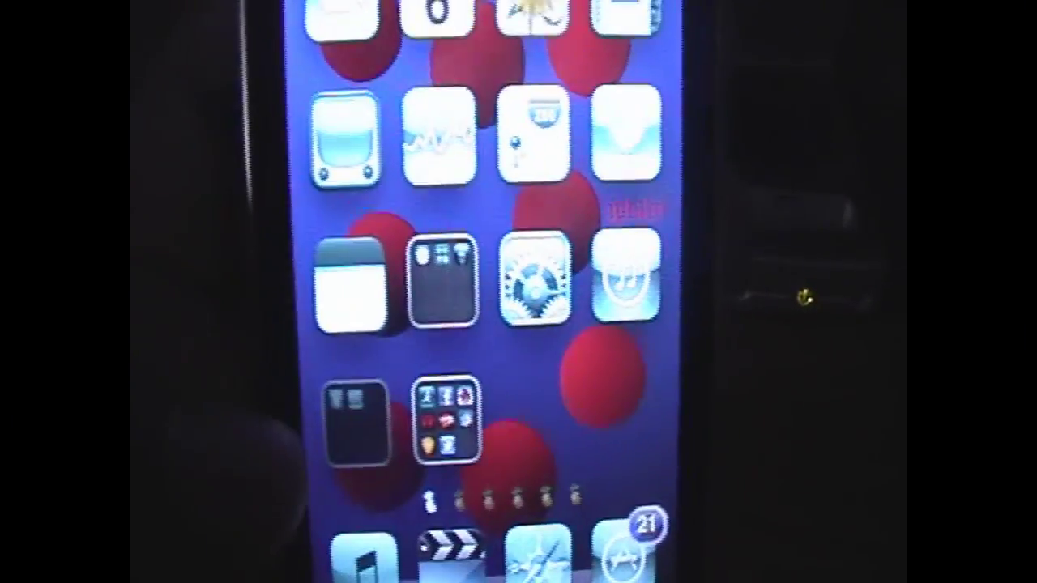
Launch WinterBoard from the Jailbreak folder and check Voice Control in Select Themes
{"action": "left_click", "coordinate": [317, 353]}
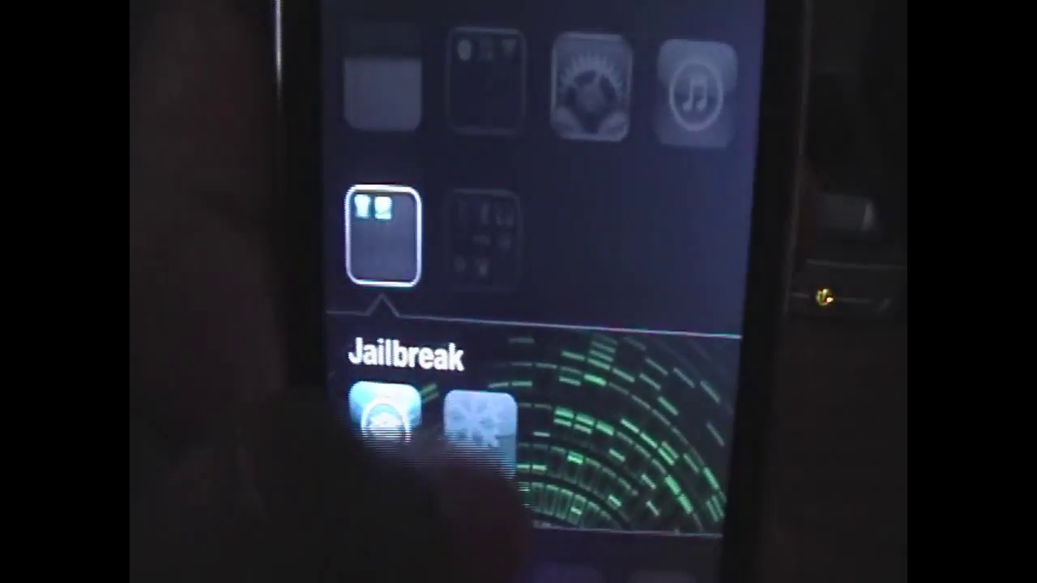
{"action": "left_click", "coordinate": [480, 413]}
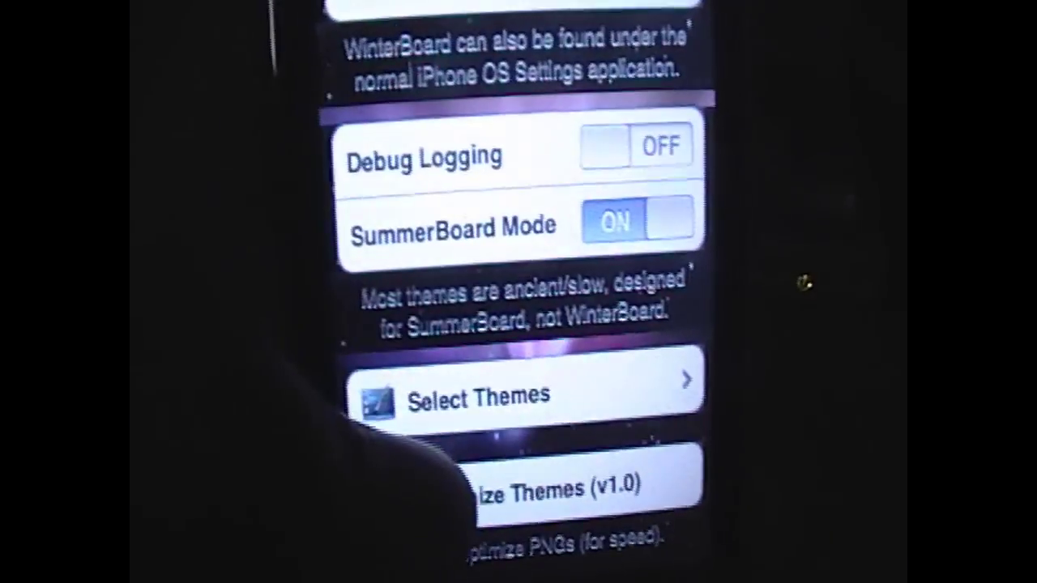
{"action": "left_click", "coordinate": [478, 444]}
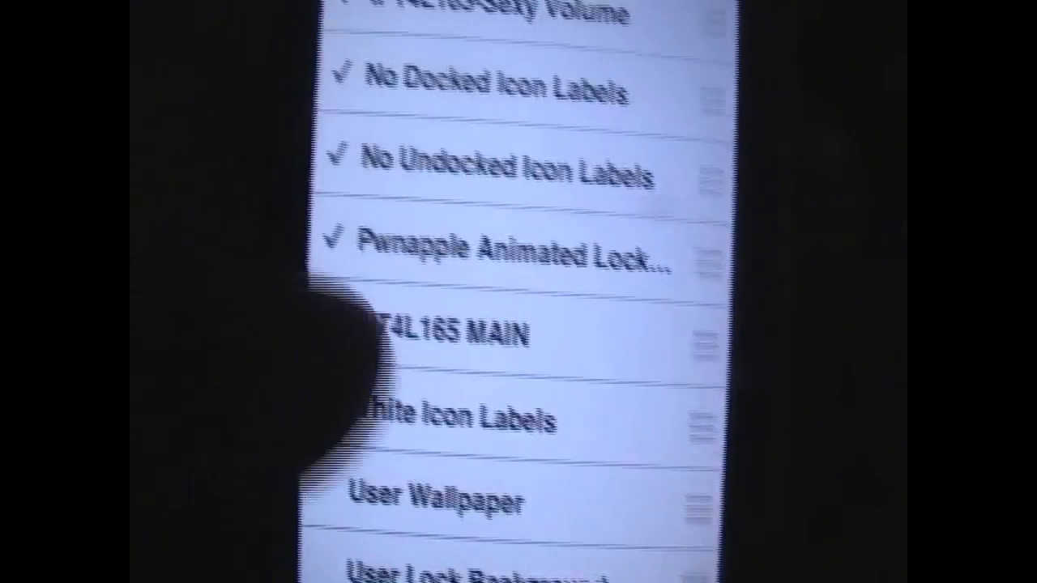
{"action": "left_click", "coordinate": [381, 334]}
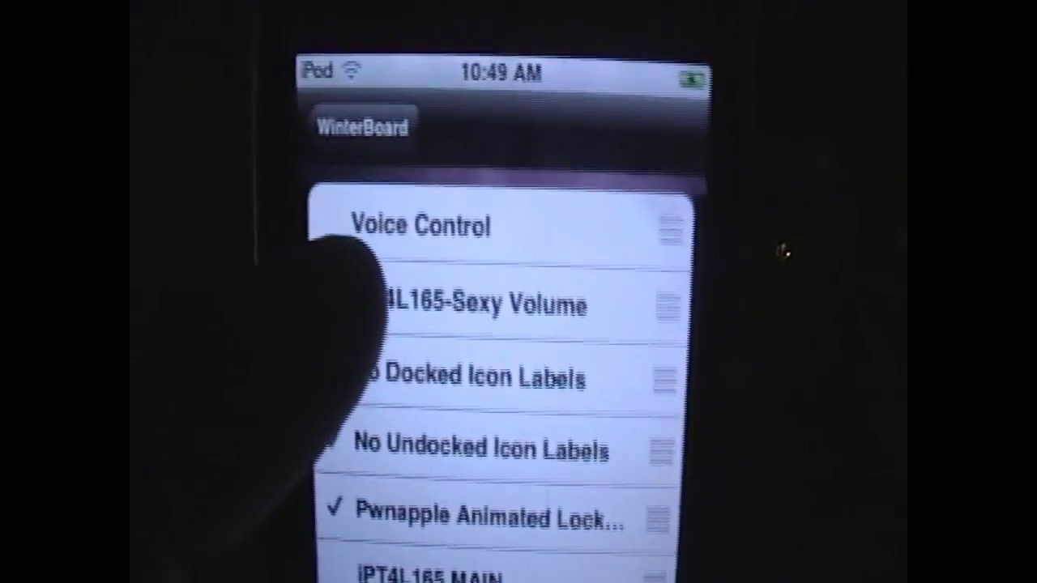